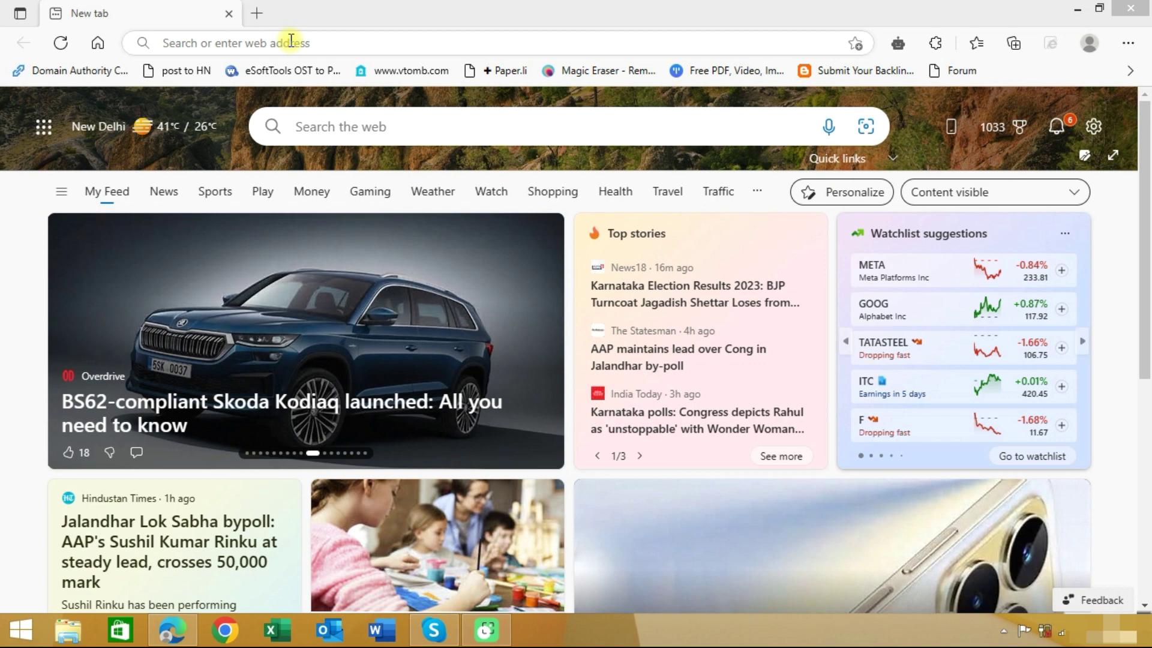
Step: Load mover.io in Microsoft Edge to reach the Microsoft 365 migration home page
click(291, 41)
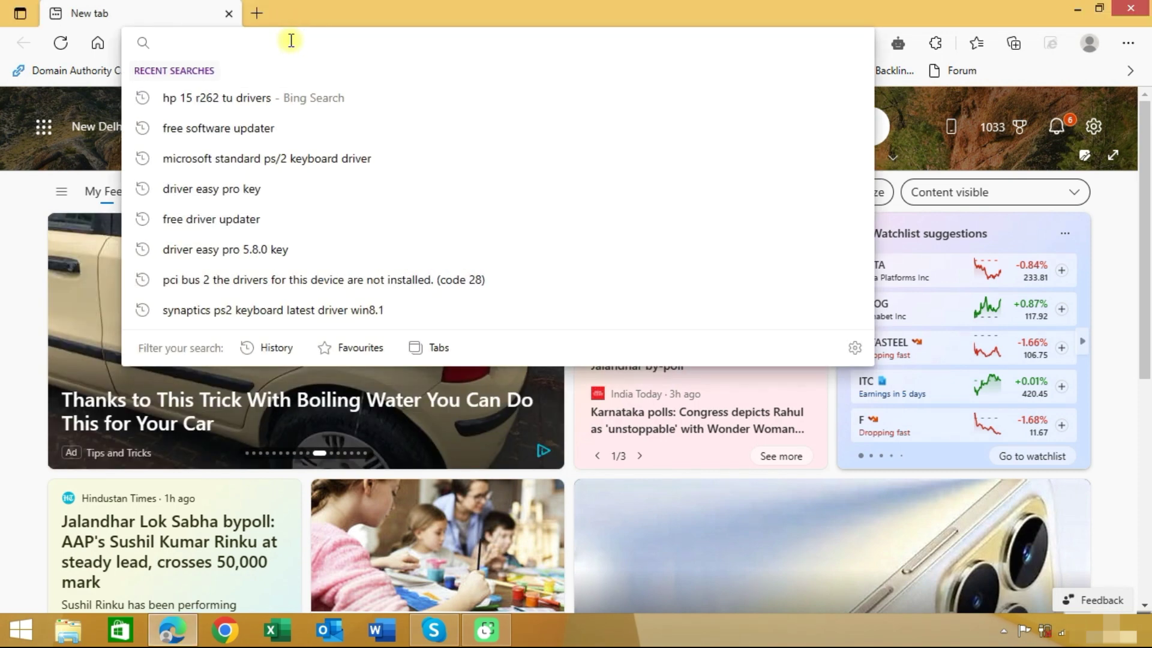
text(mover.i)
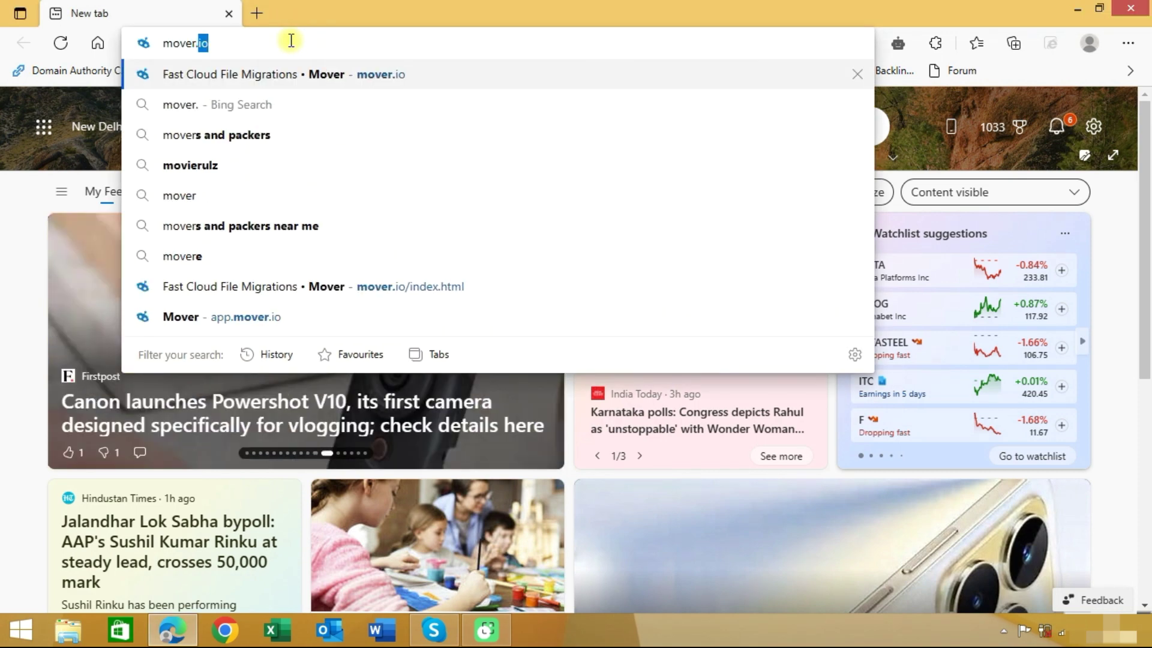
text(o)
key(Return)
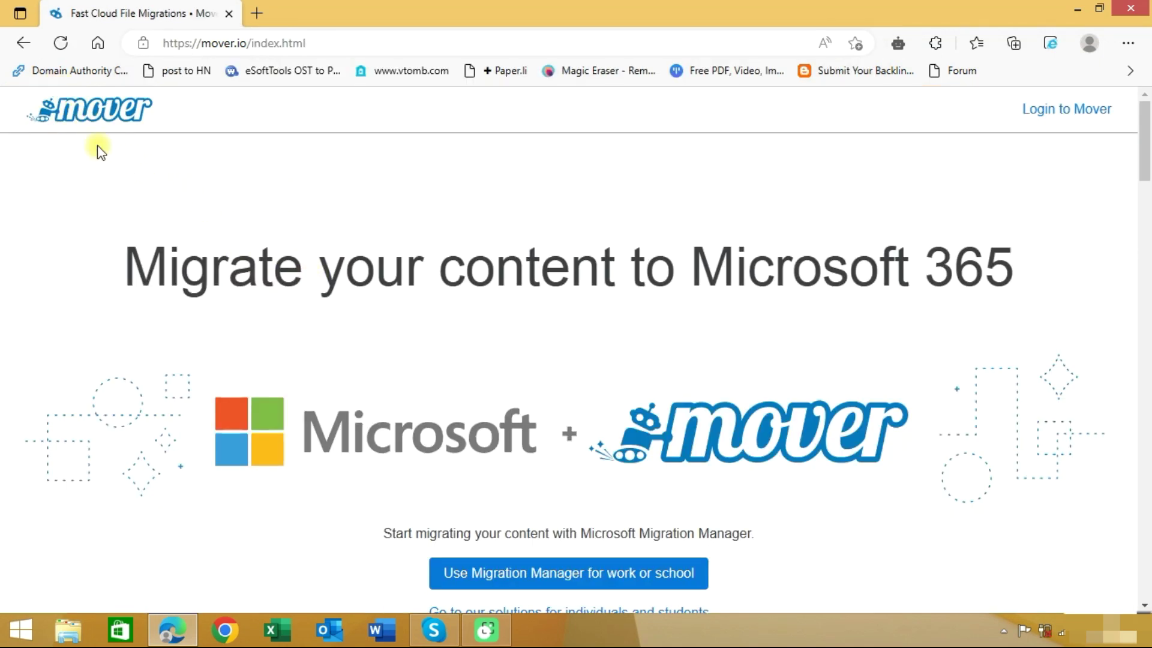
Step: Go to the individuals and students solutions and launch the Transfer Wizard sign-in page
scroll(206, 249, down, 3)
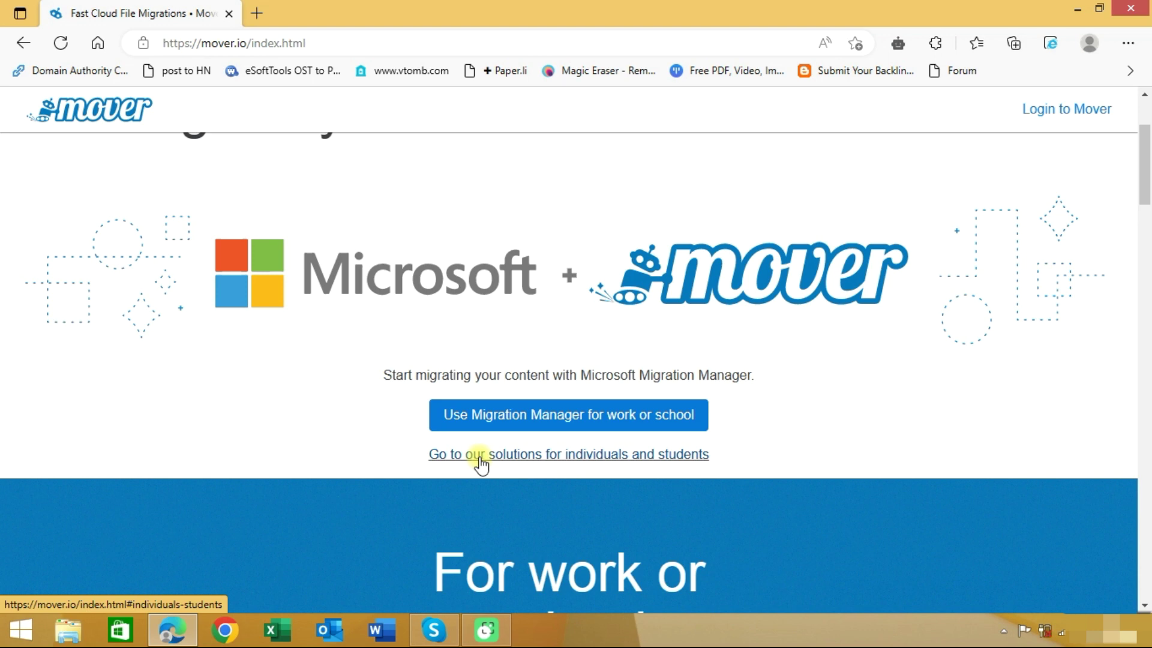
click(481, 462)
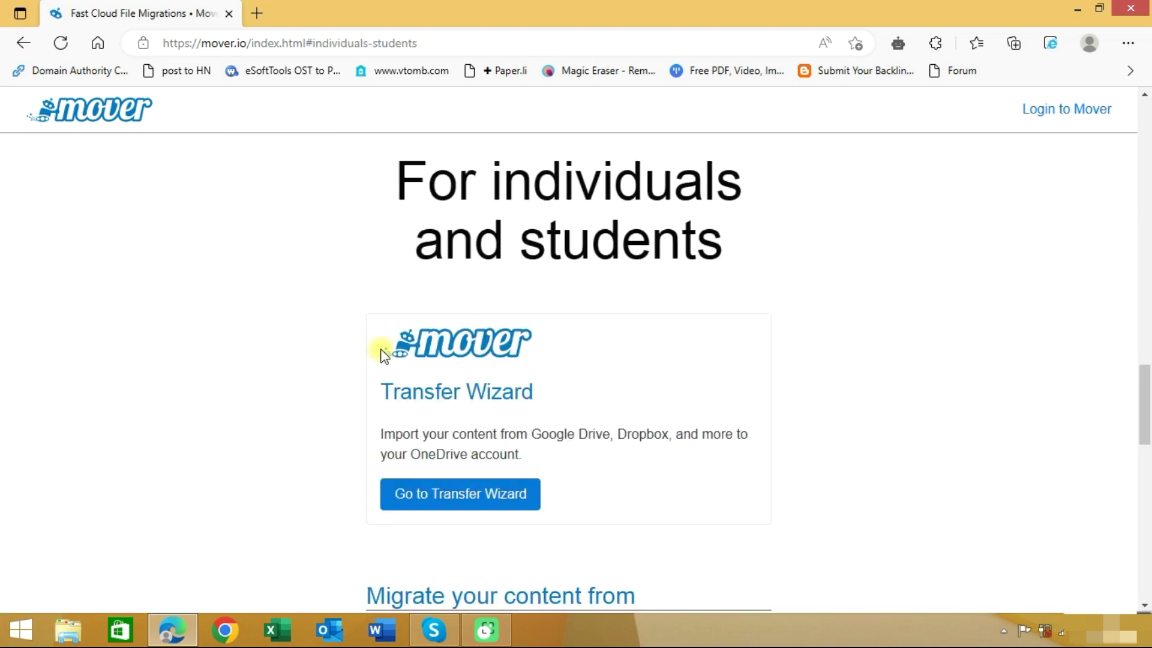
click(457, 507)
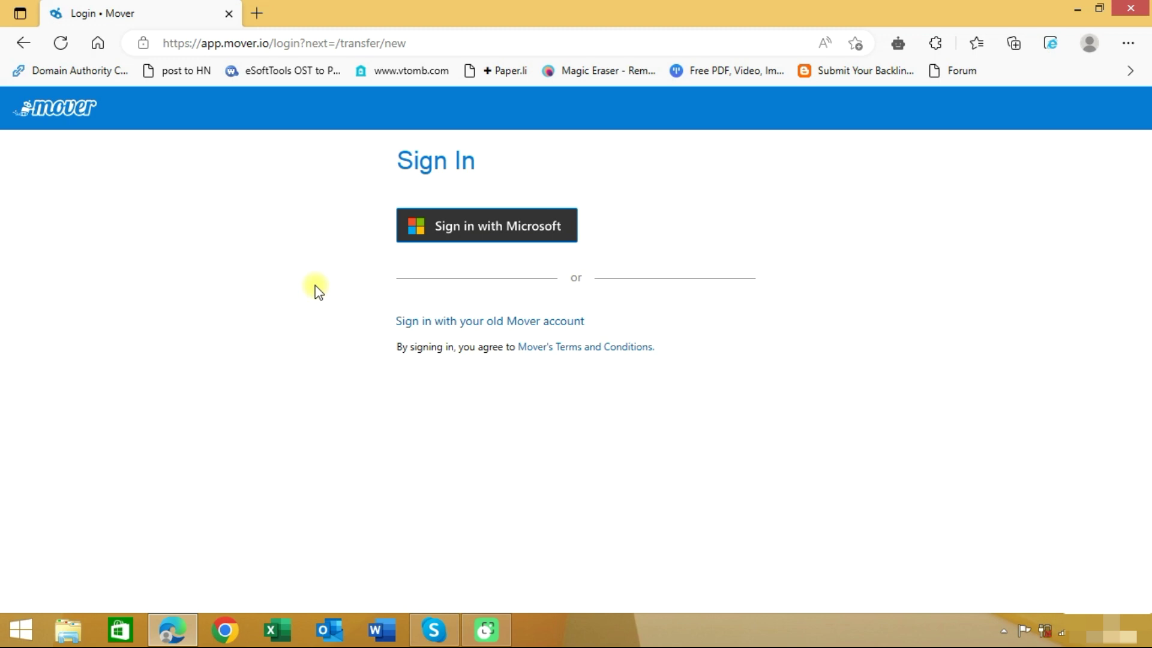
Step: Sign in with the personal Microsoft account and begin adding a new source connector
click(445, 234)
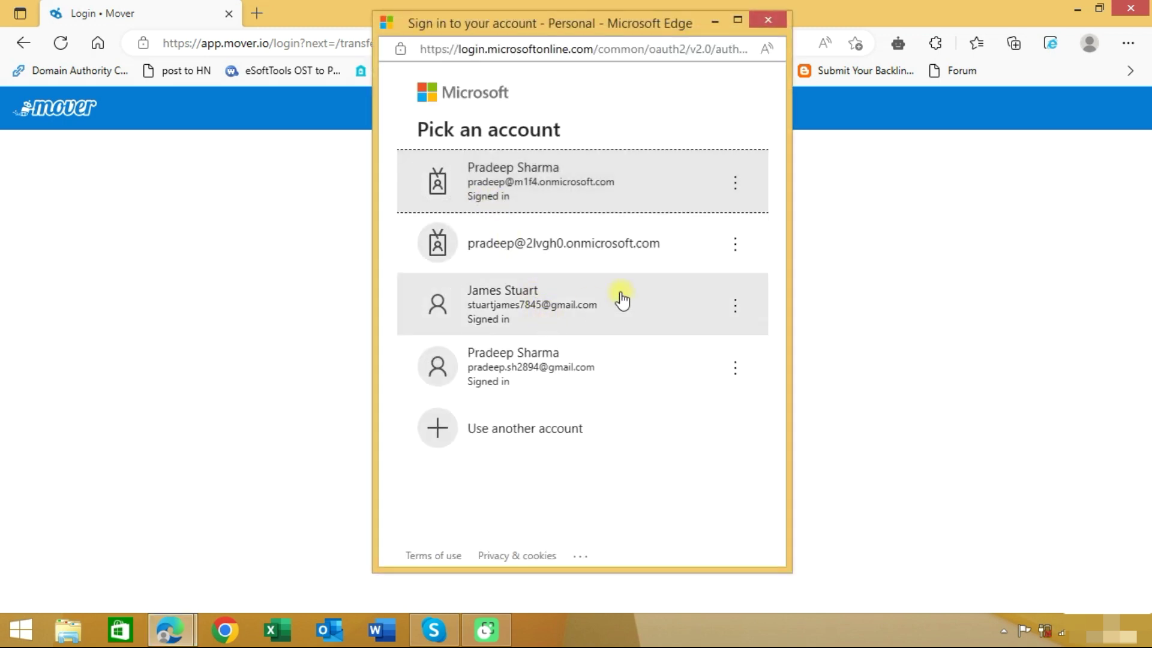
click(564, 370)
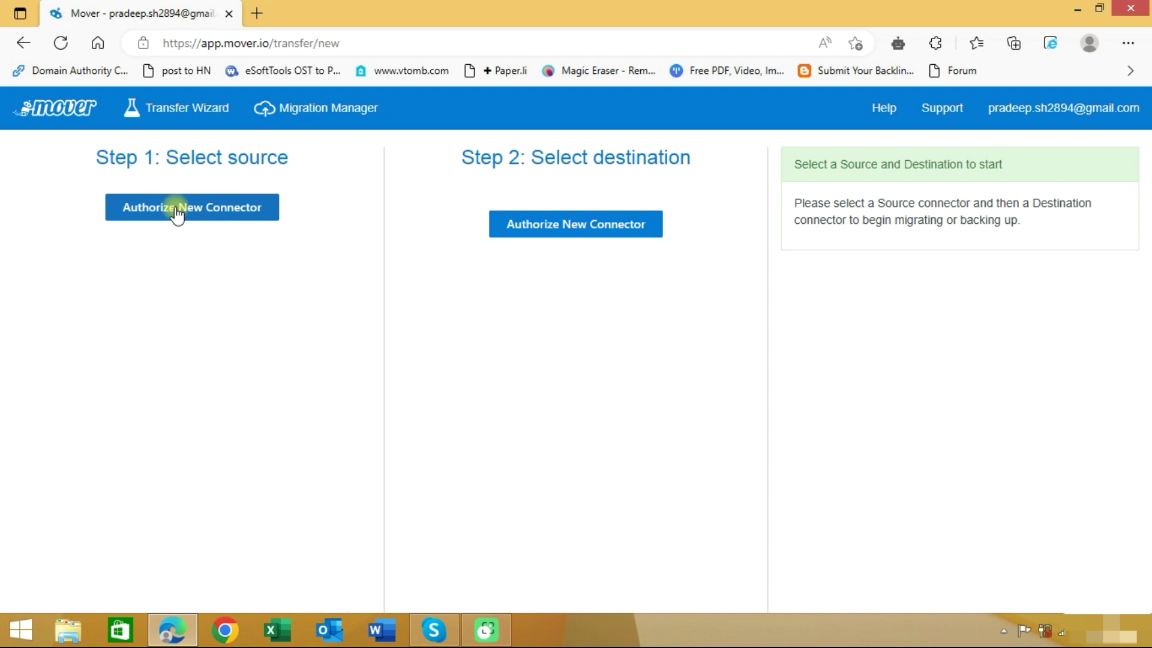
click(177, 210)
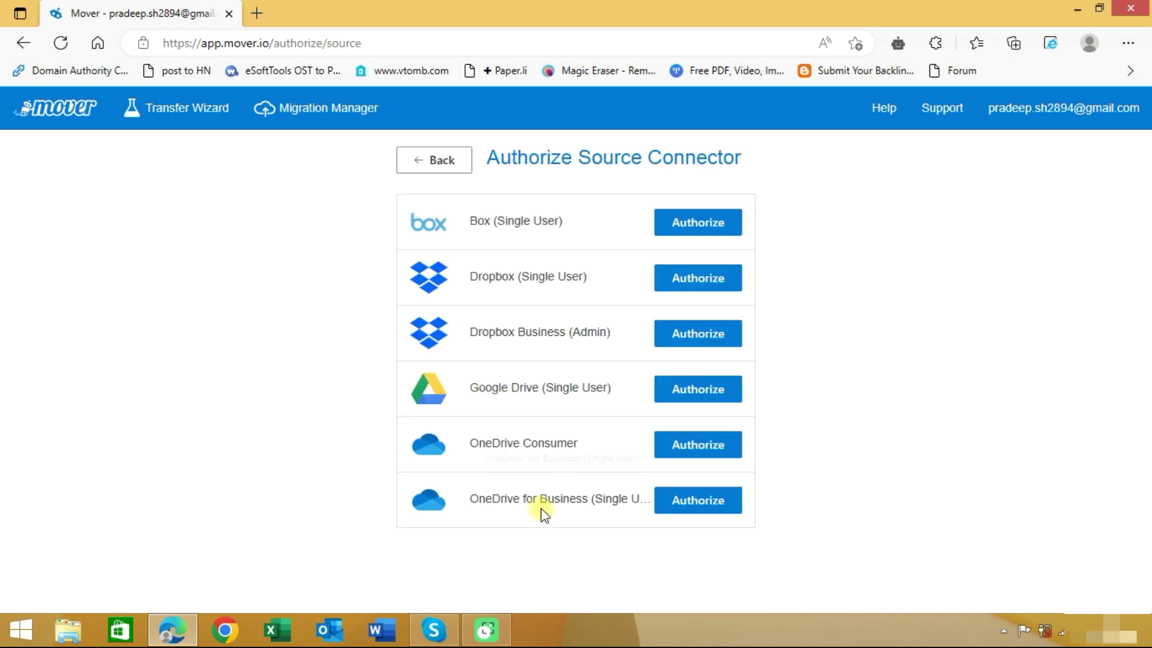
Step: Authorize a OneDrive for Business source named 'OneDrive for Business (Single User) Source'
click(696, 500)
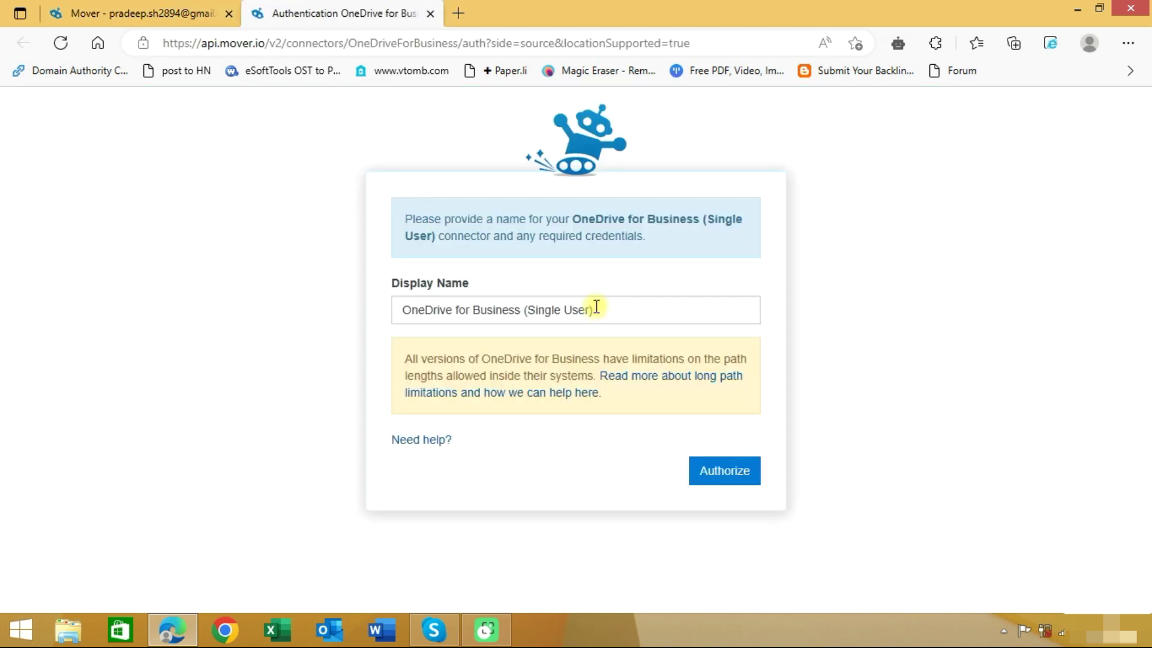
click(618, 311)
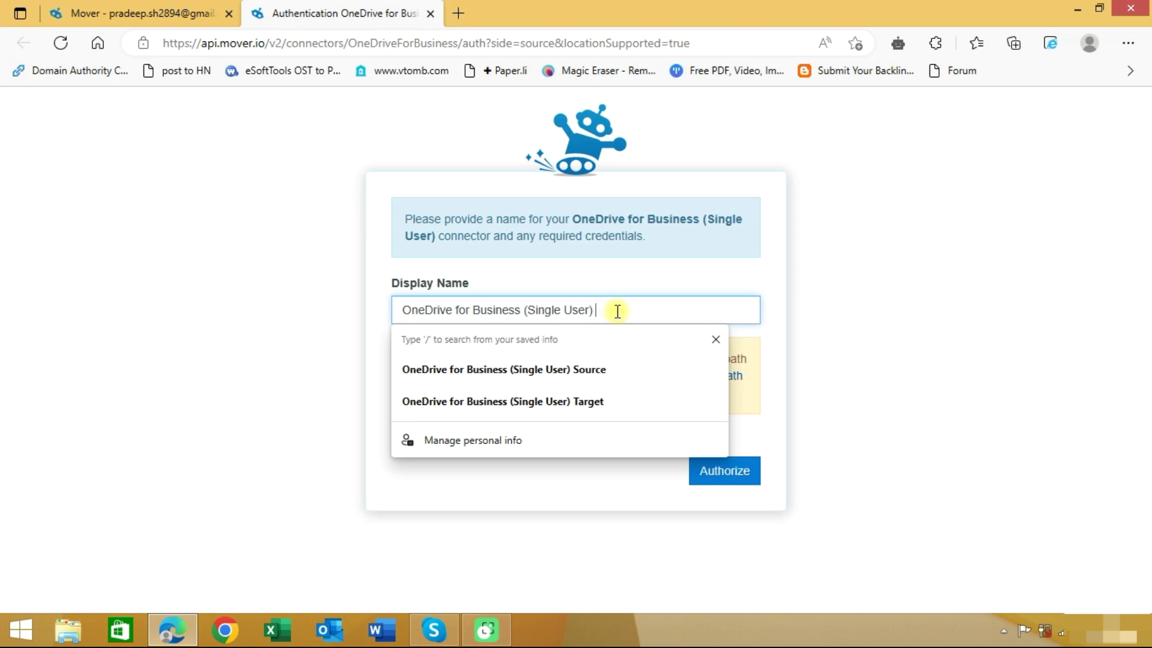
text(Sou)
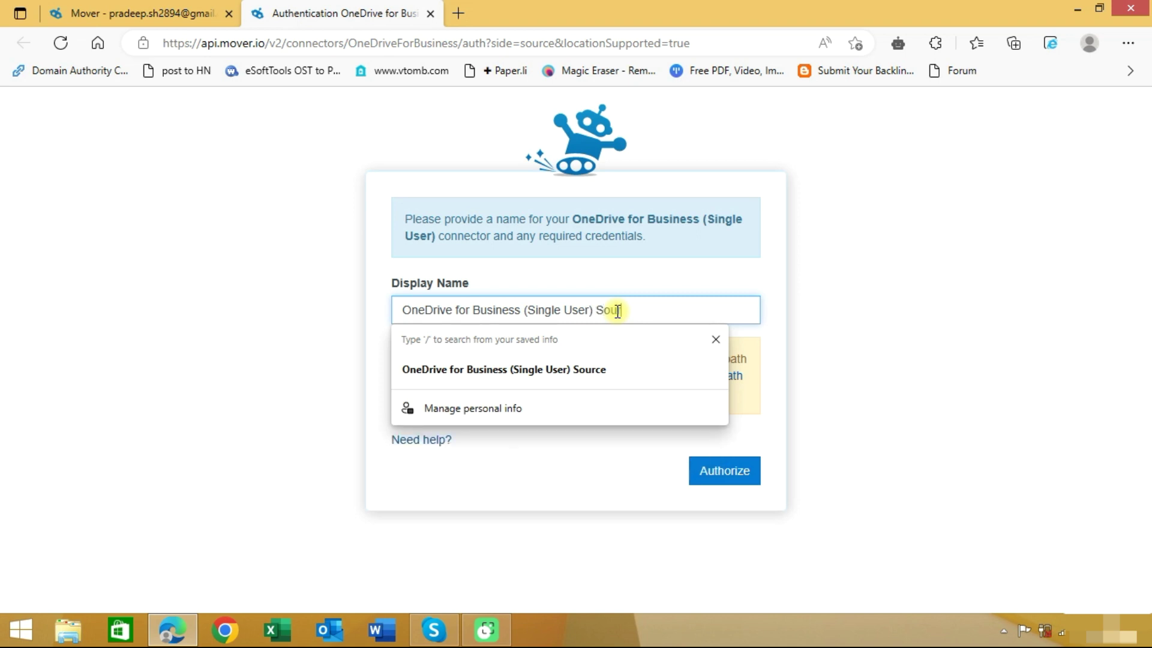
text(rce)
click(726, 469)
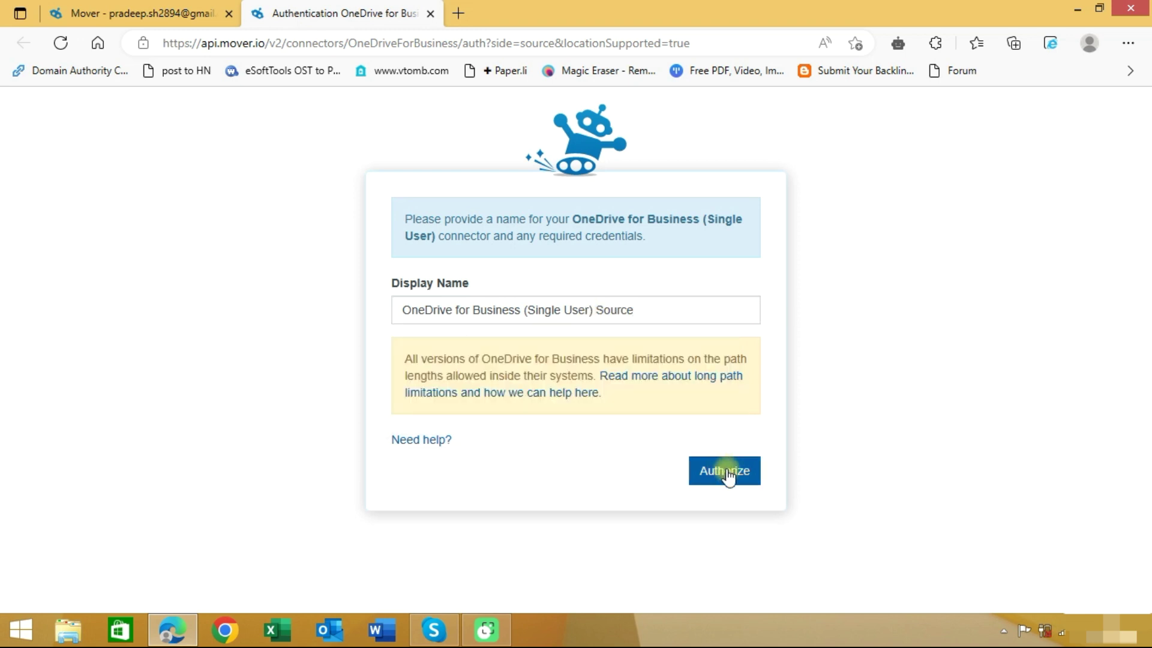
click(726, 472)
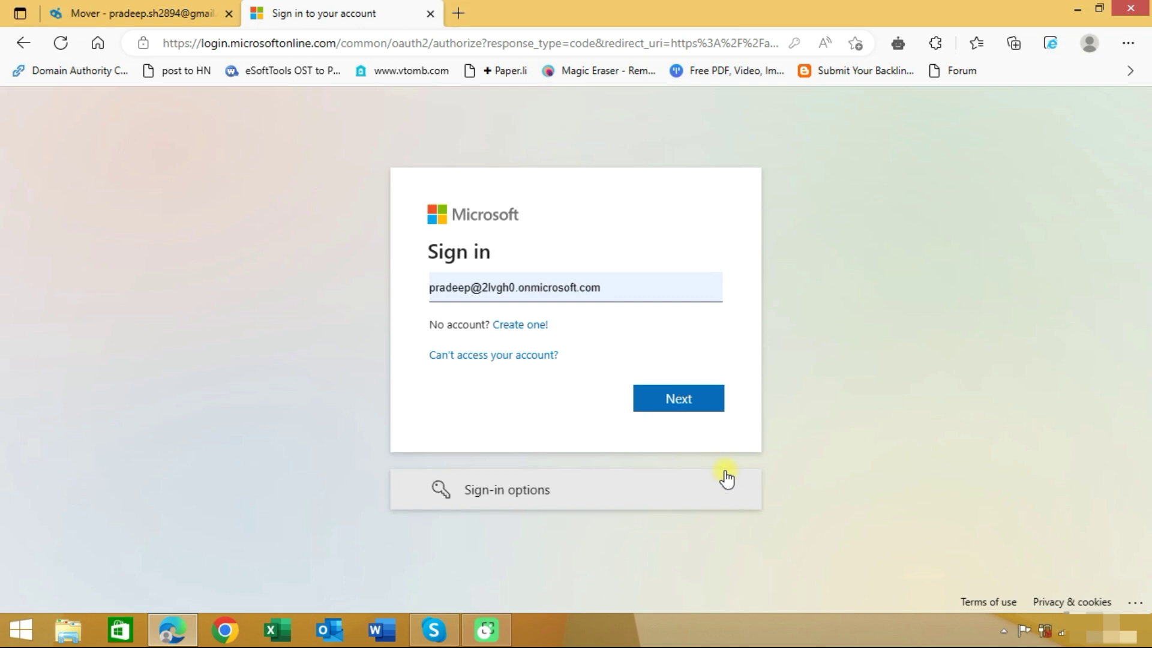
Step: Sign in with the saved source work account and its password to connect the source
click(645, 284)
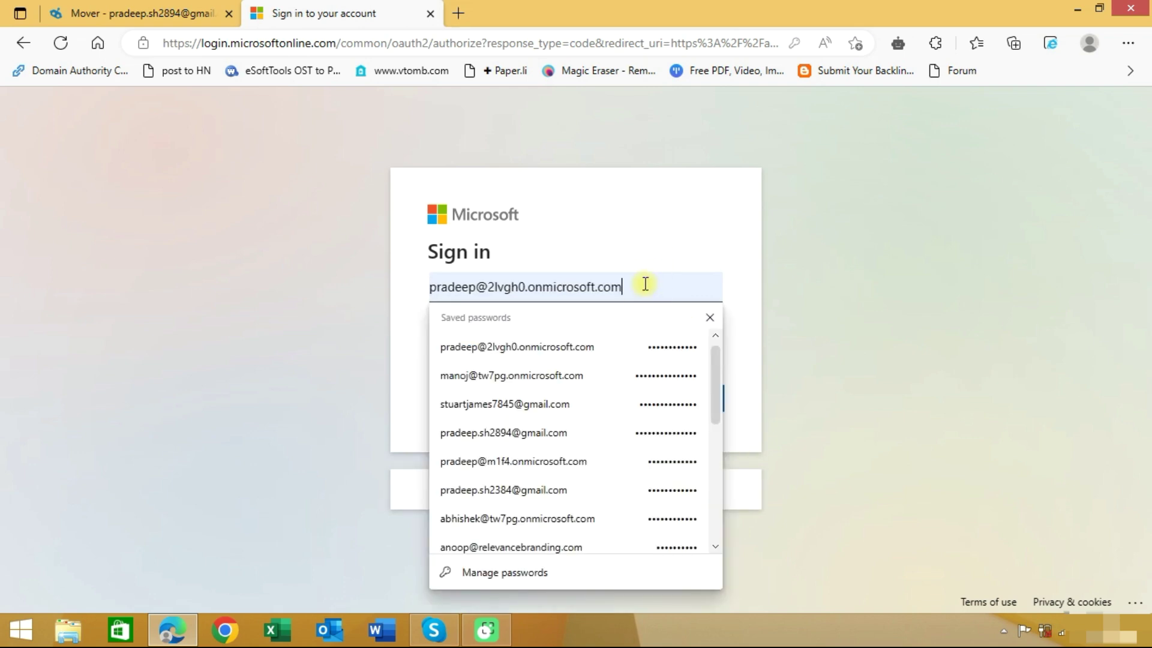
click(511, 376)
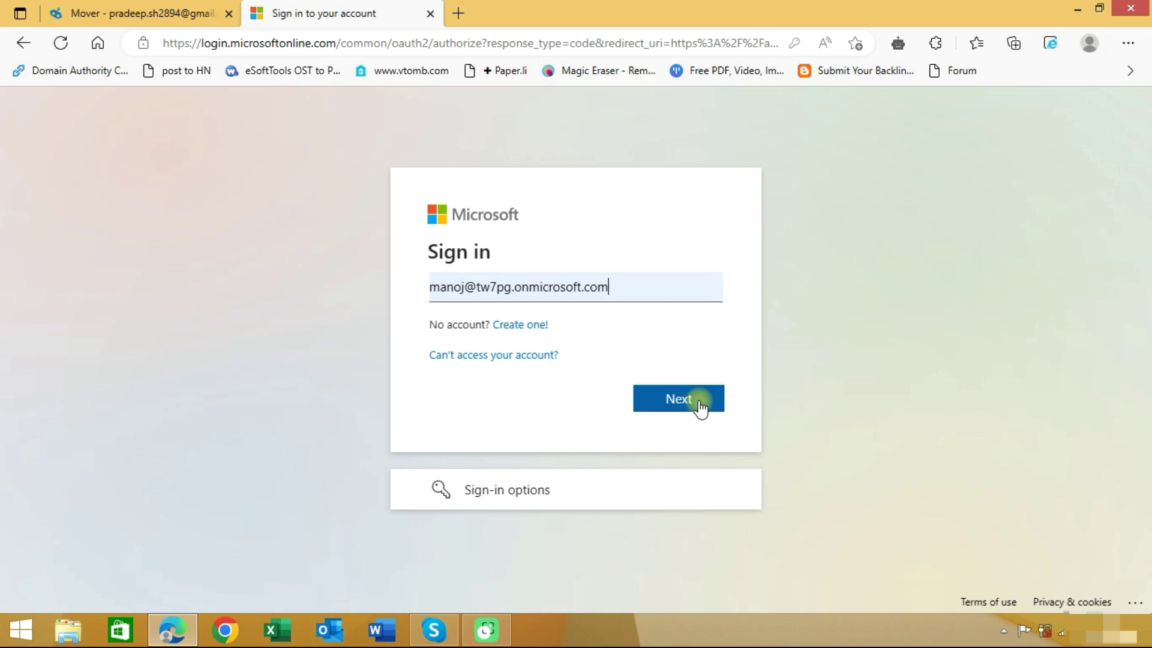
click(678, 400)
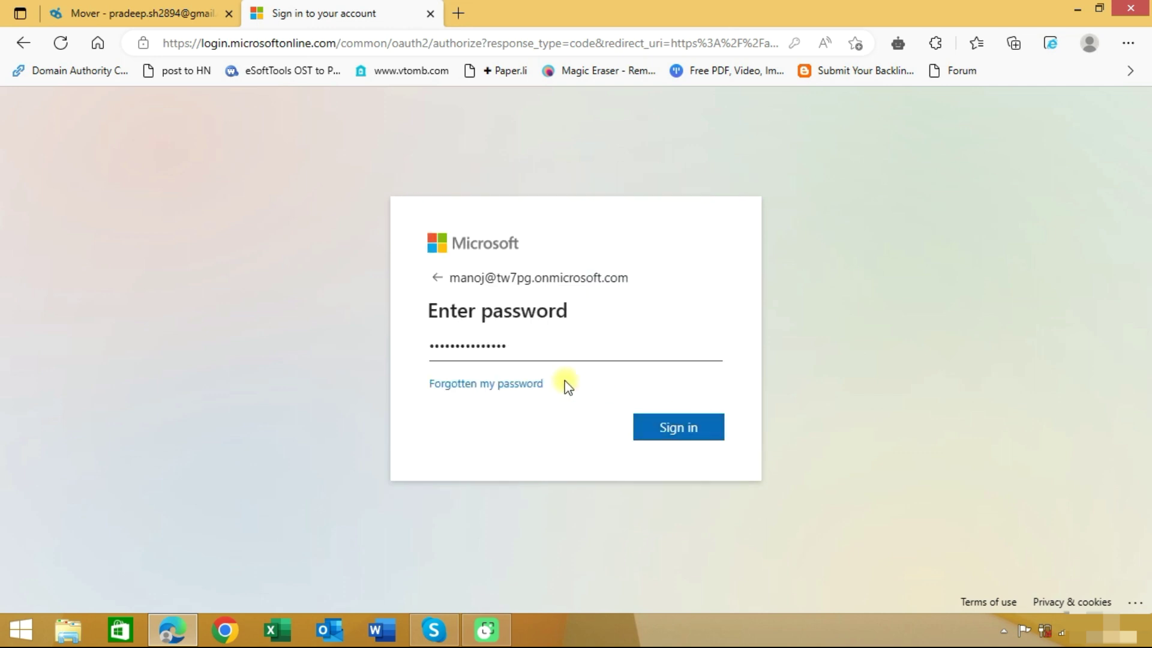
click(686, 427)
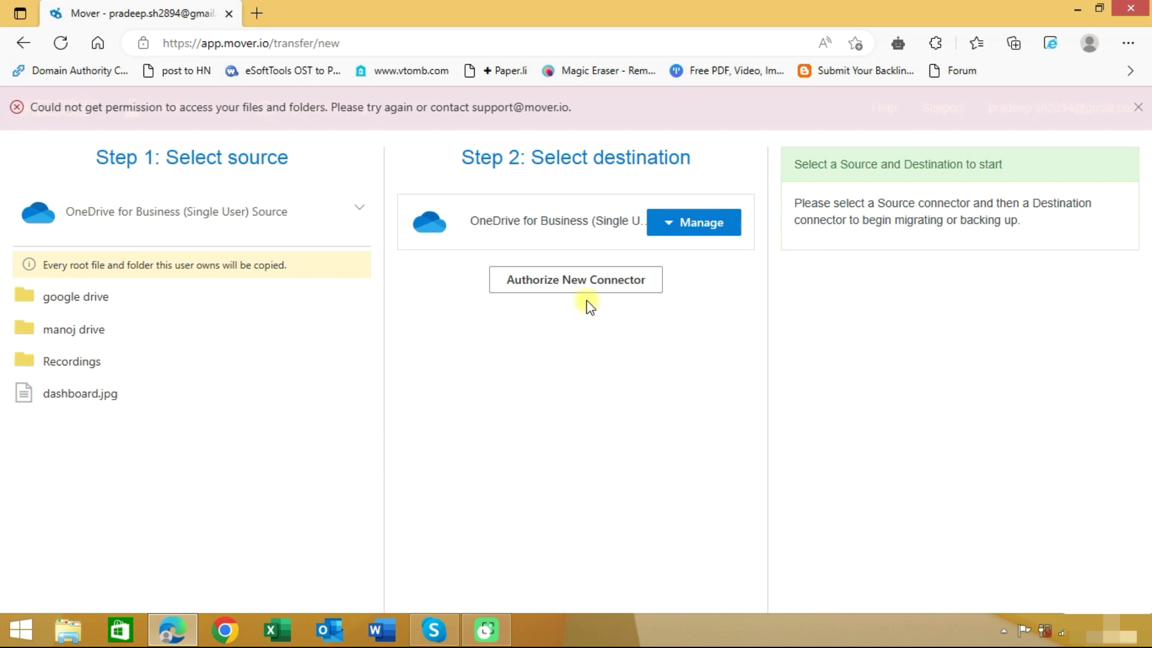
Step: Authorize a OneDrive for Business destination named 'OneDrive for Business (Single User) Target'
click(559, 282)
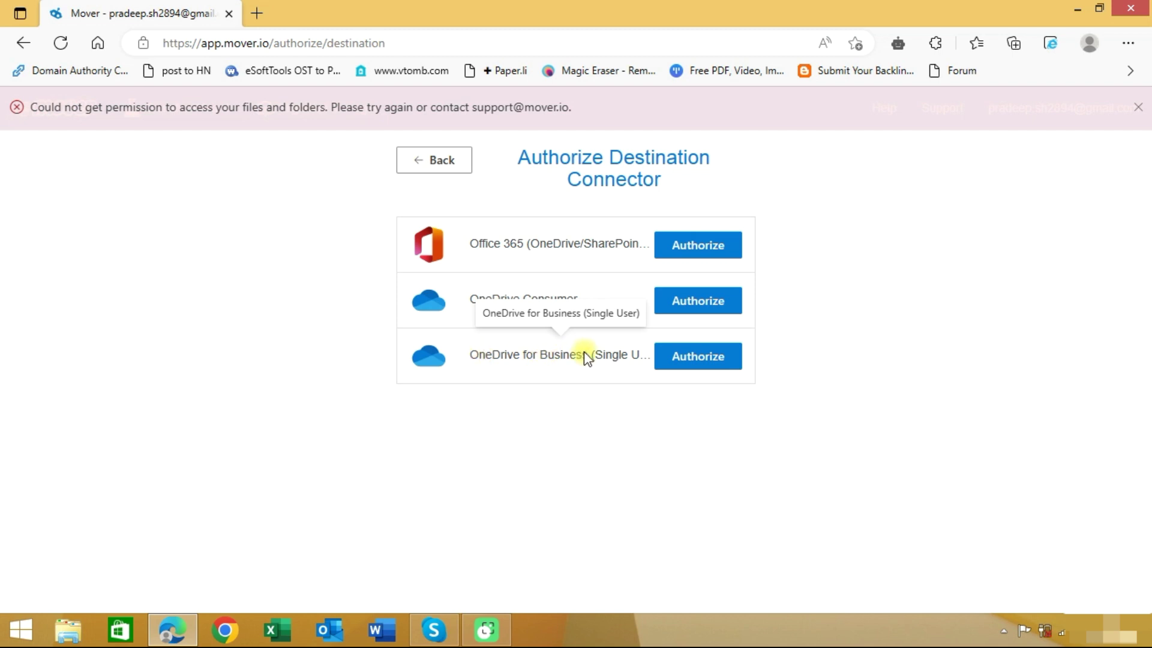
click(703, 363)
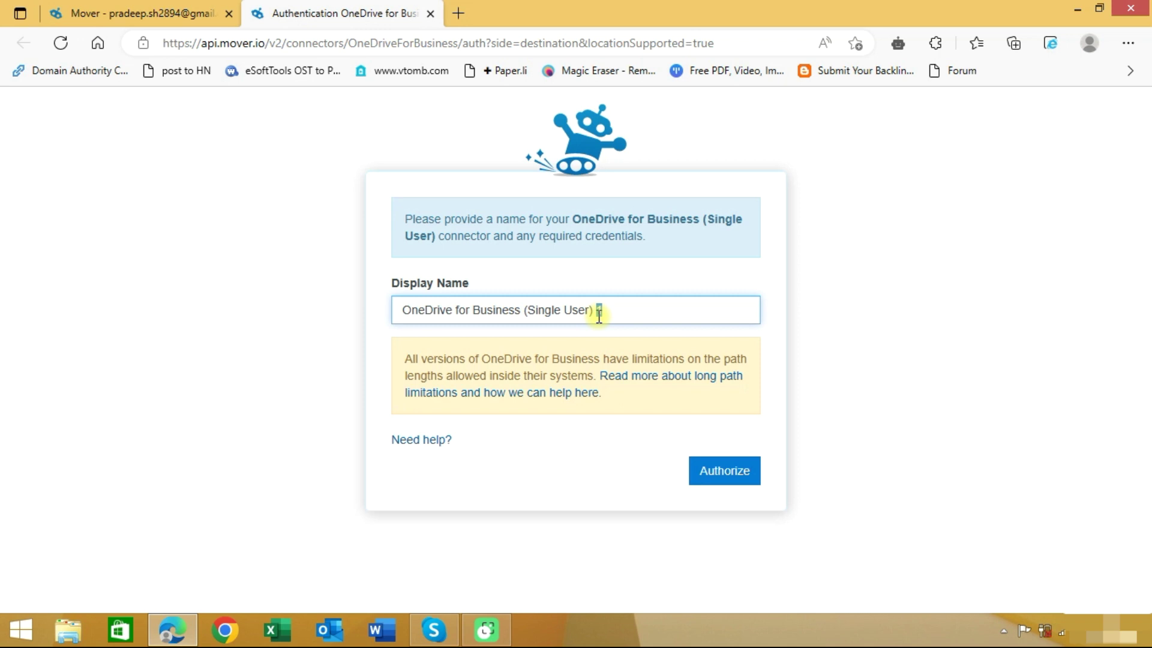
text(Tar)
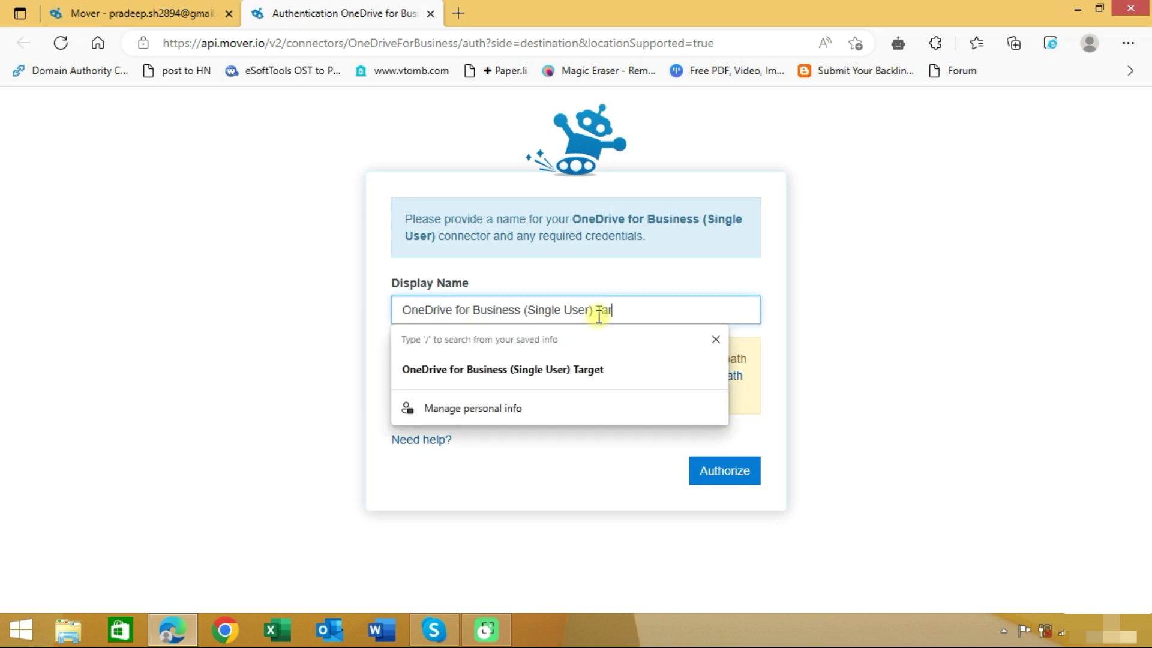
key(Return)
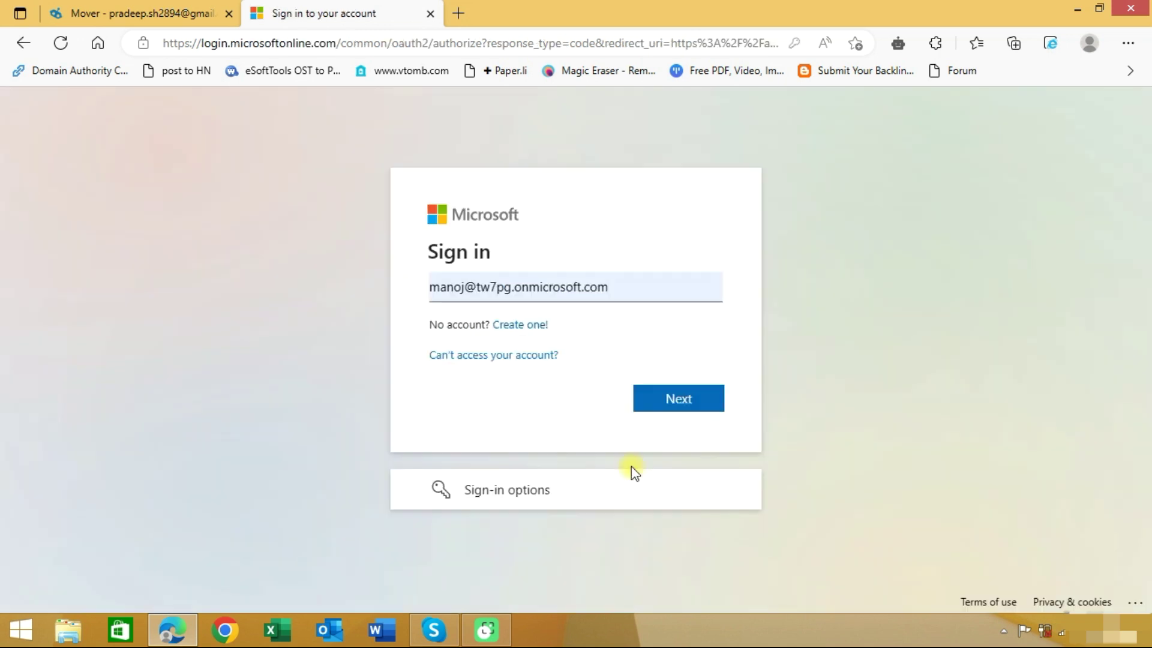
Step: Sign in with the saved destination work account instead of the prefilled one
key(BackSpace)
key(BackSpace)
key(BackSpace)
key(BackSpace)
key(BackSpace)
key(BackSpace)
key(BackSpace)
key(BackSpace)
key(BackSpace)
key(BackSpace)
key(BackSpace)
key(BackSpace)
key(BackSpace)
key(BackSpace)
key(BackSpace)
key(BackSpace)
key(BackSpace)
key(BackSpace)
key(BackSpace)
key(BackSpace)
key(BackSpace)
key(BackSpace)
key(BackSpace)
key(BackSpace)
key(BackSpace)
key(BackSpace)
key(BackSpace)
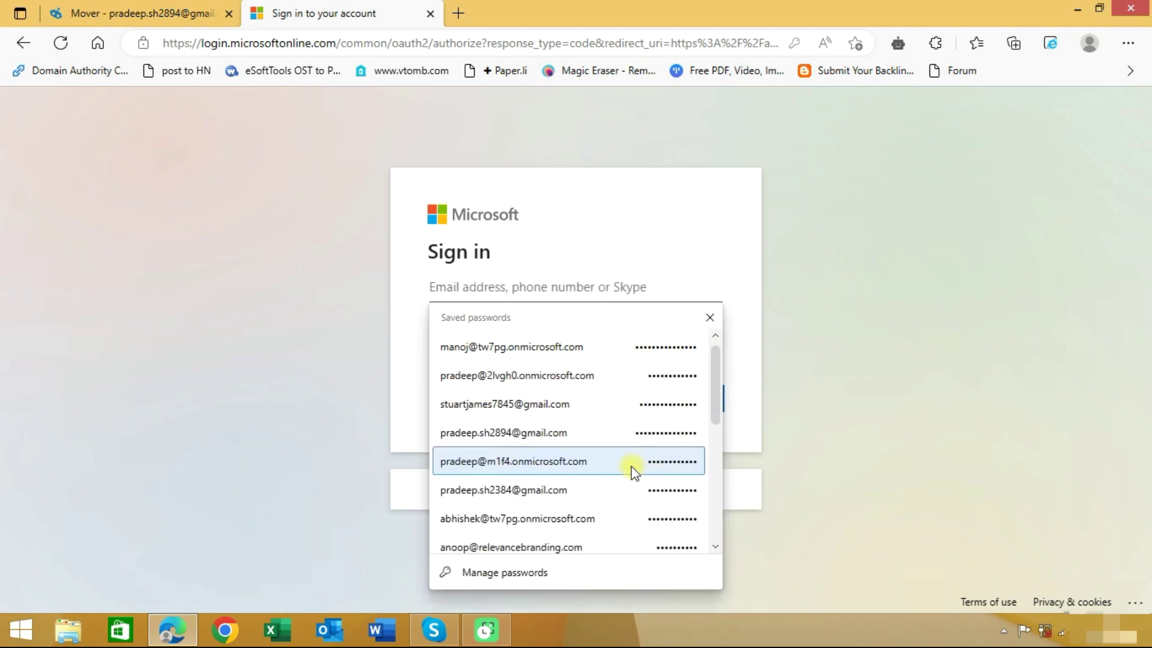
click(631, 467)
click(682, 427)
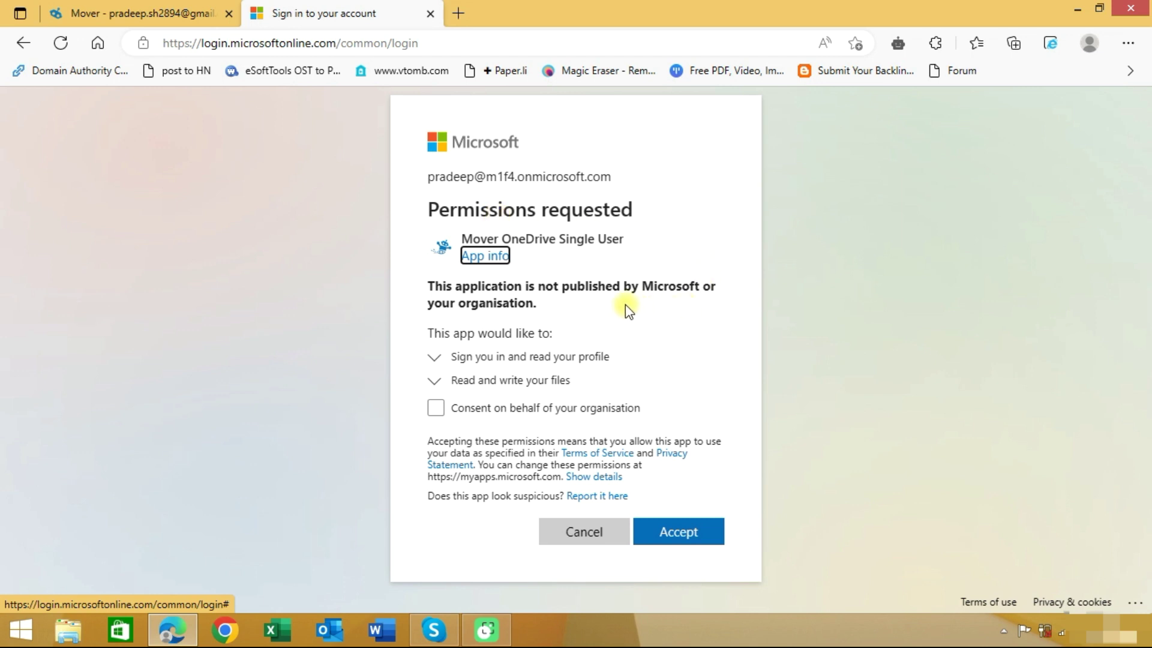
Step: Grant Mover the requested permissions with consent on behalf of the organisation
click(435, 409)
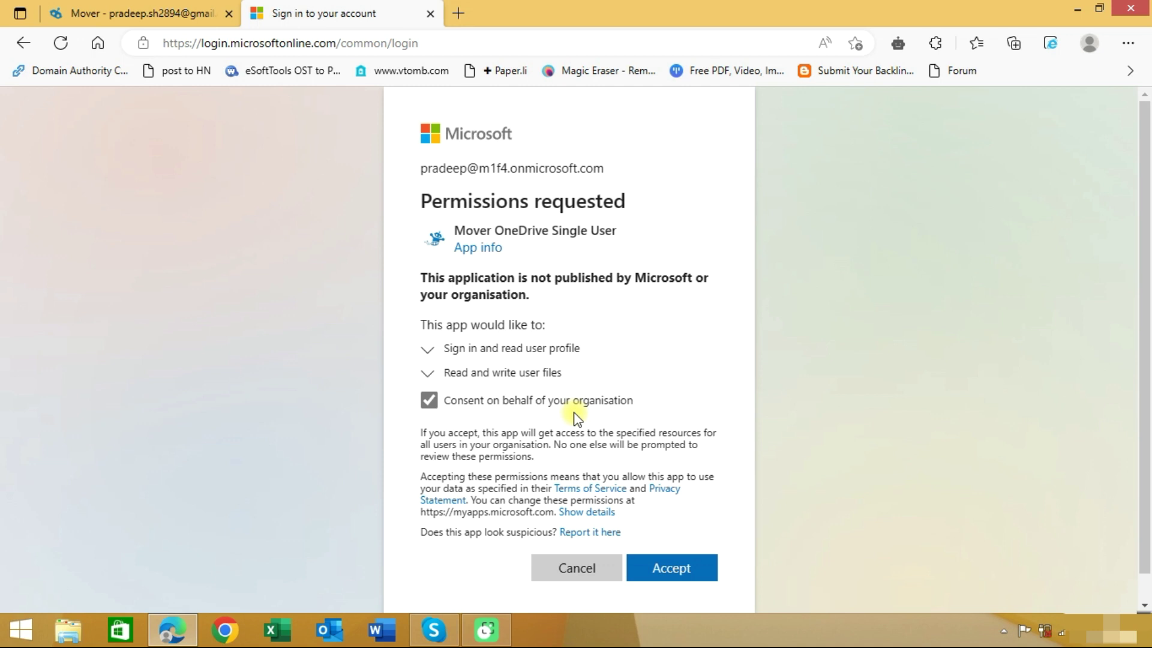
scroll(577, 417, down, 1)
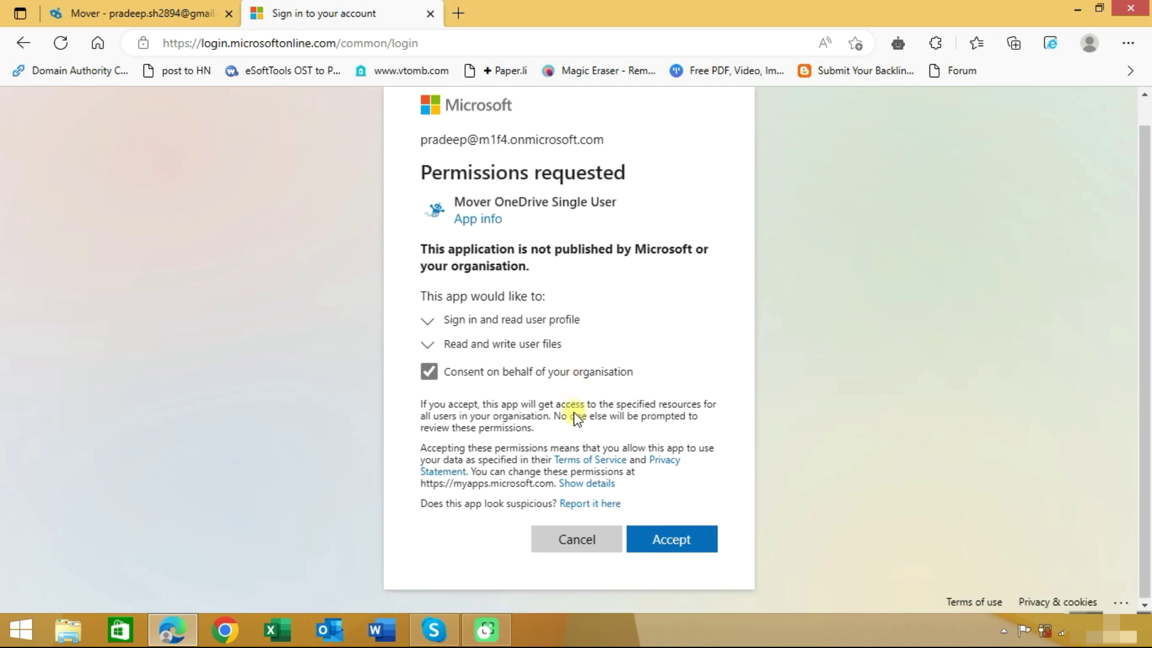
click(681, 546)
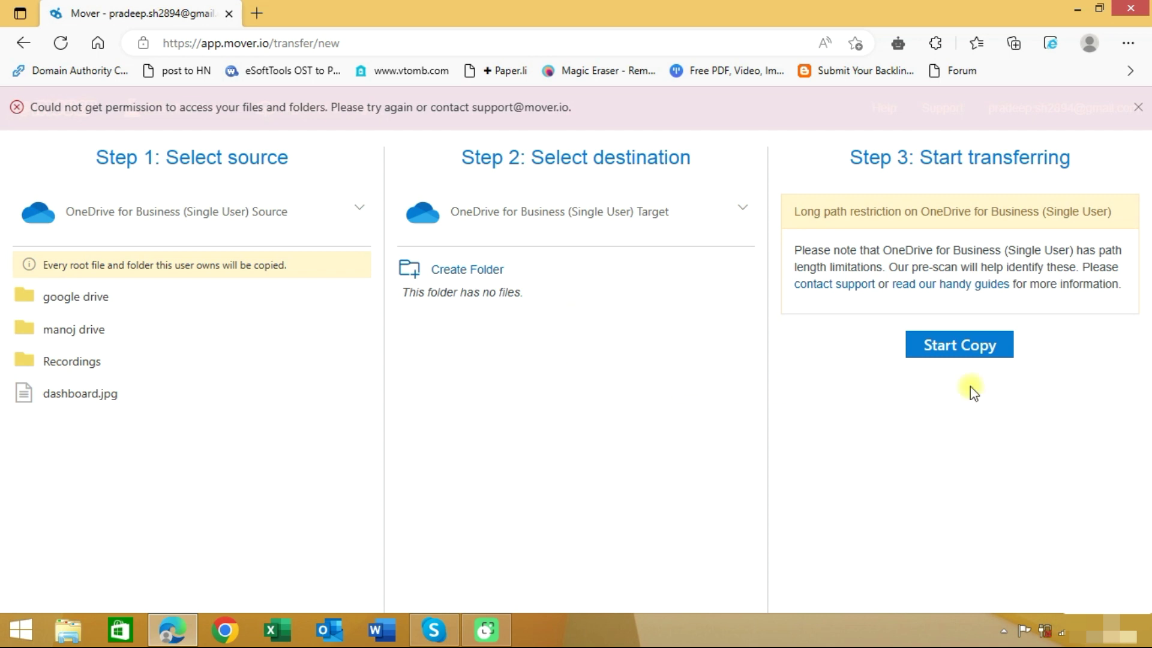
Step: Start copying the source OneDrive into the Target, finishing with 5 files (71.98 MB) copied
click(944, 347)
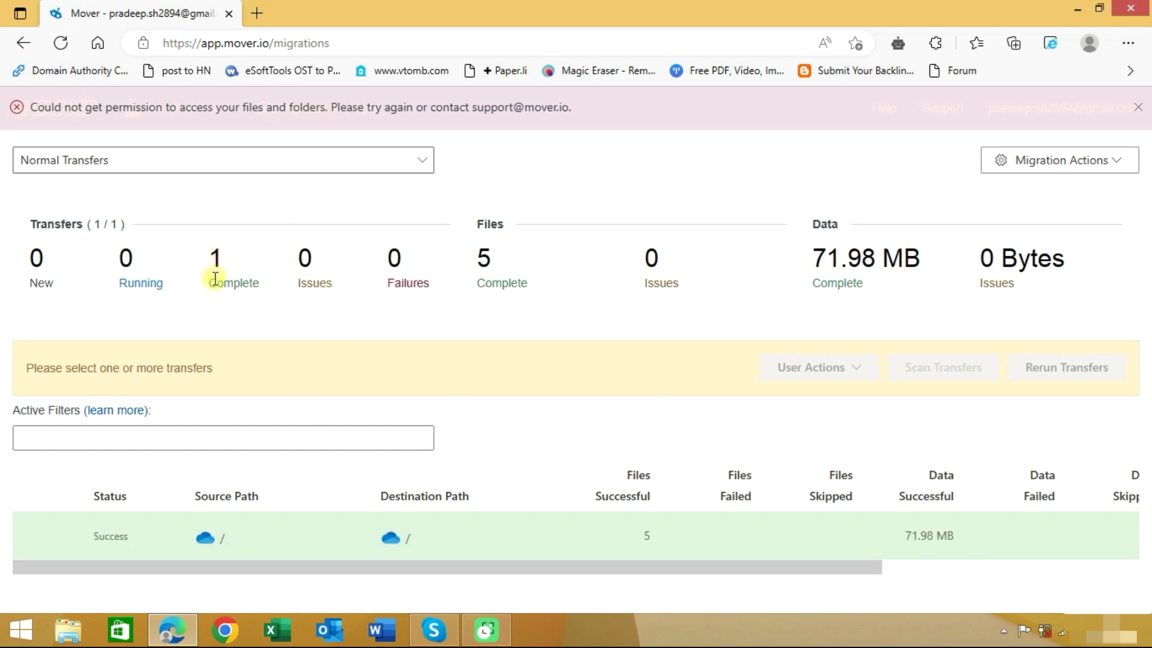
drag(215, 279, 255, 280)
click(257, 282)
mouse_move(130, 544)
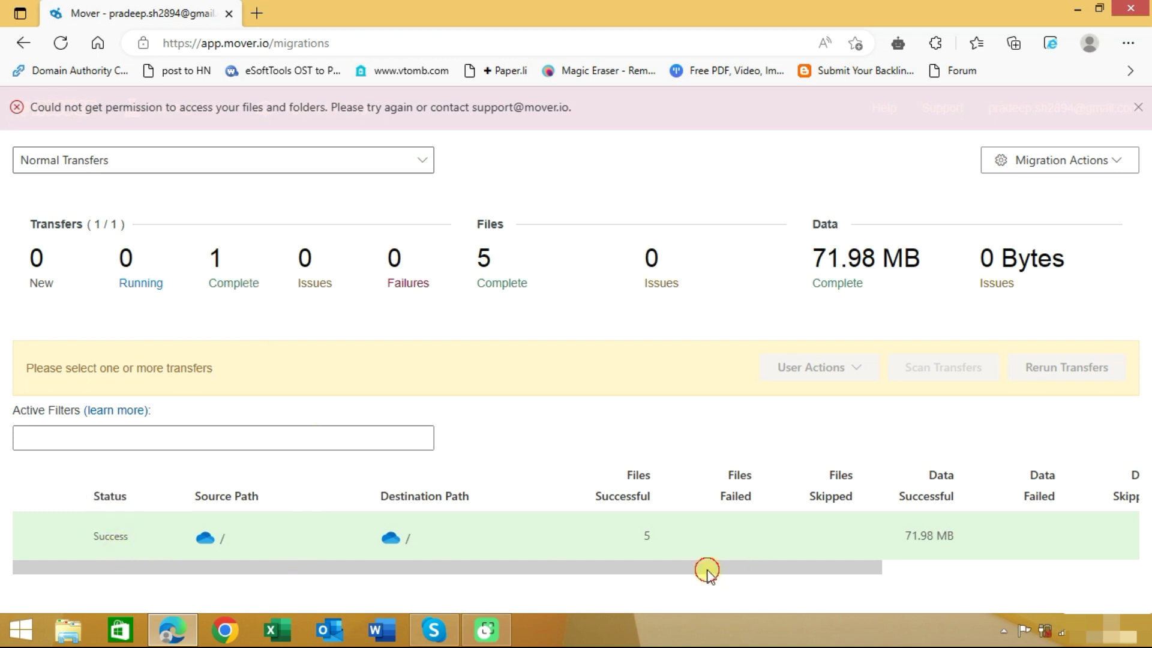
drag(708, 570, 855, 568)
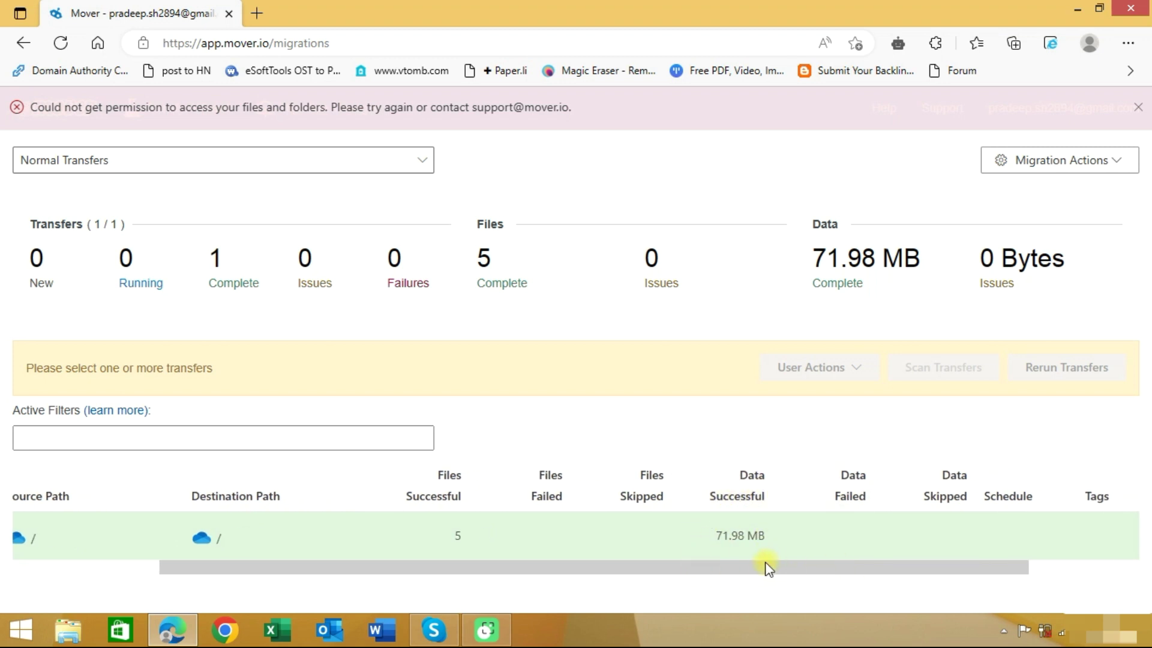
scroll(765, 570, left, 3)
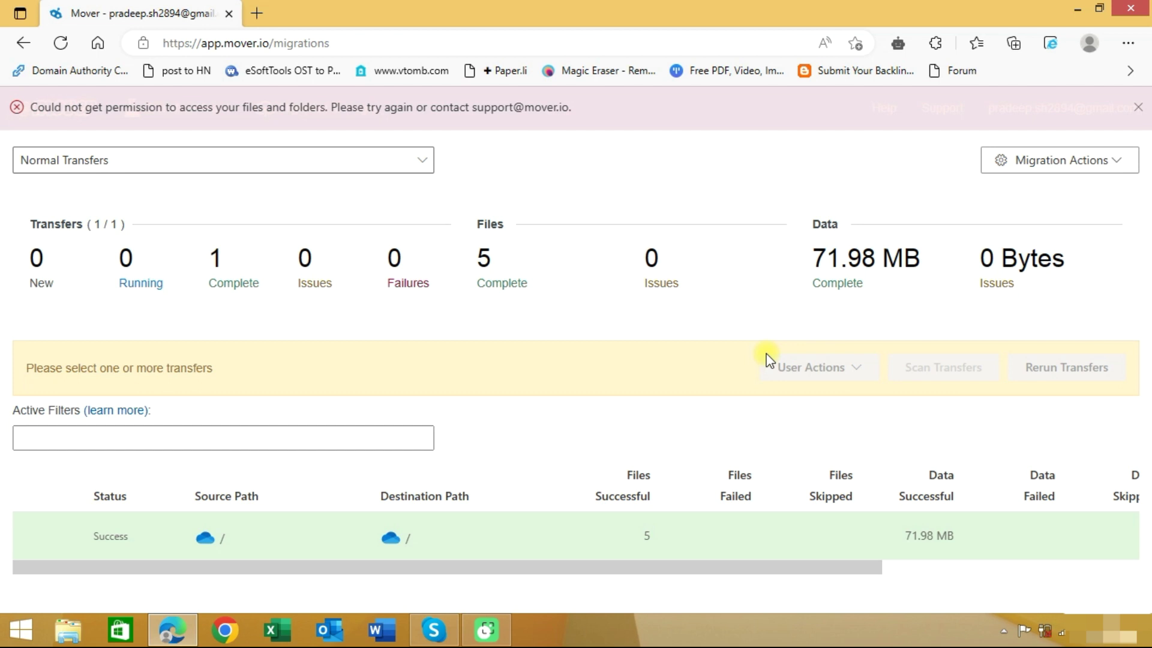